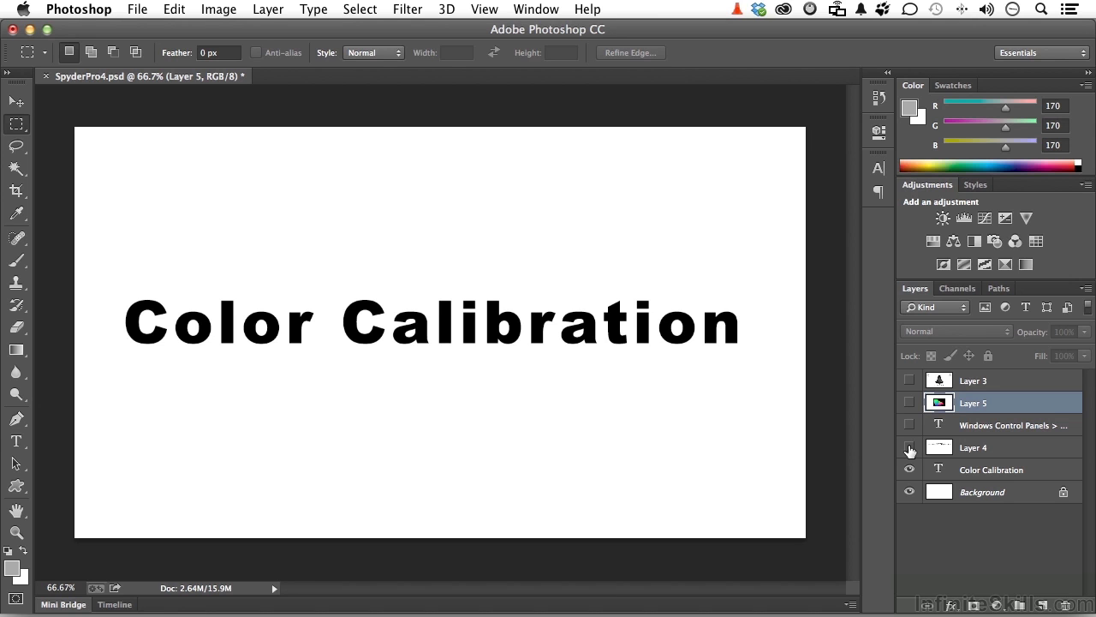
Show Layer 4 and the Windows text layer, revealing both Macintosh and Windows colour-settings paths.
left_click(909, 448)
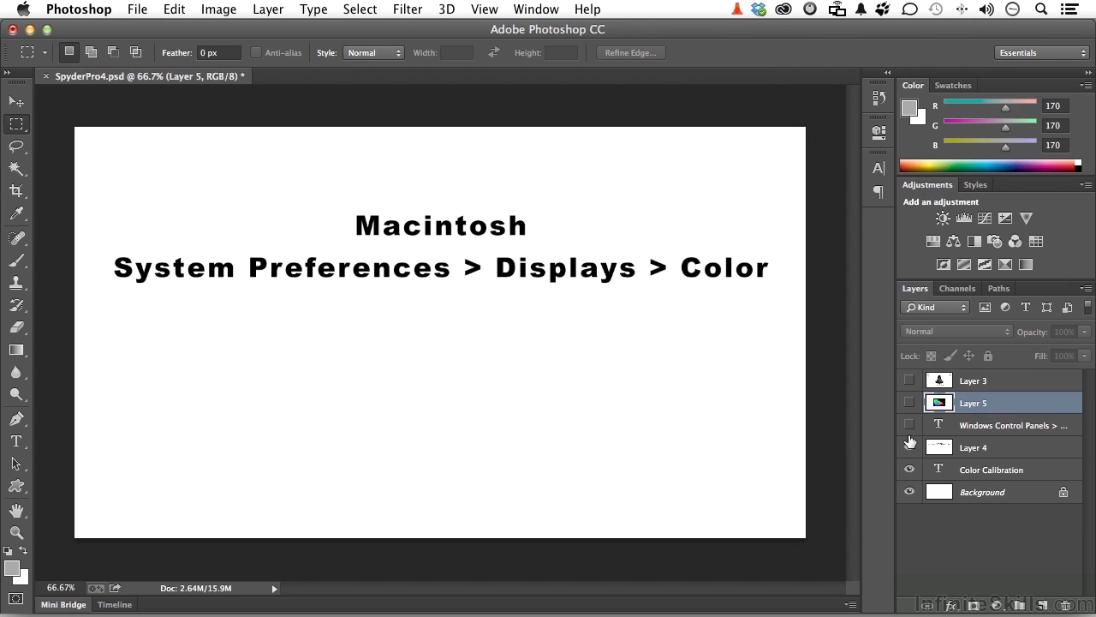
left_click(910, 425)
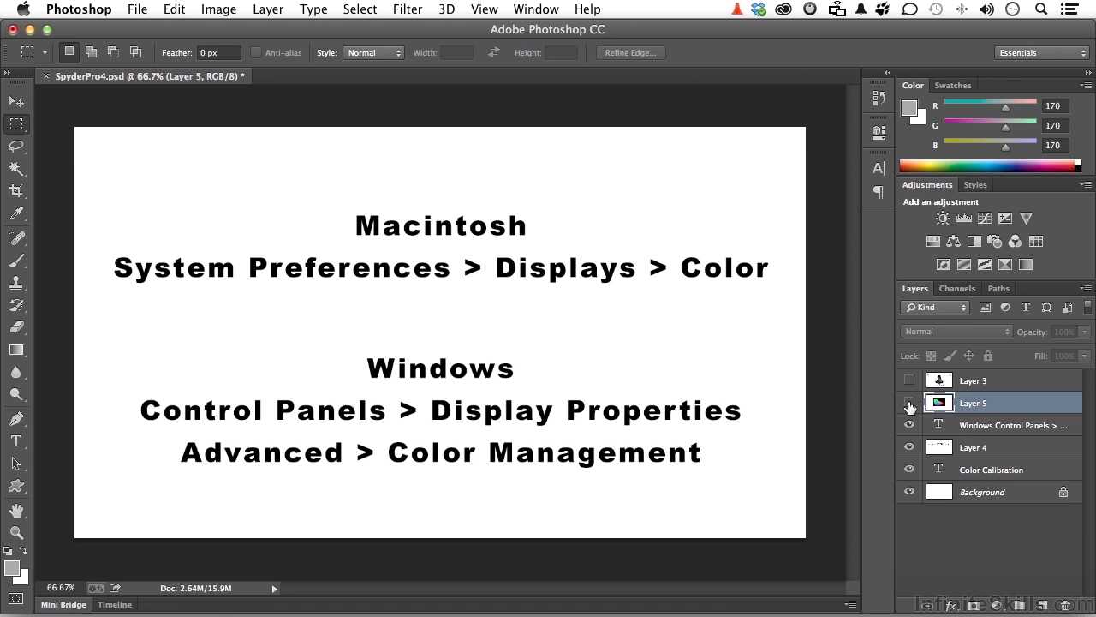
Make Layer 5 visible to display the CIE chromaticity diagram with its white gamut triangle.
left_click(910, 403)
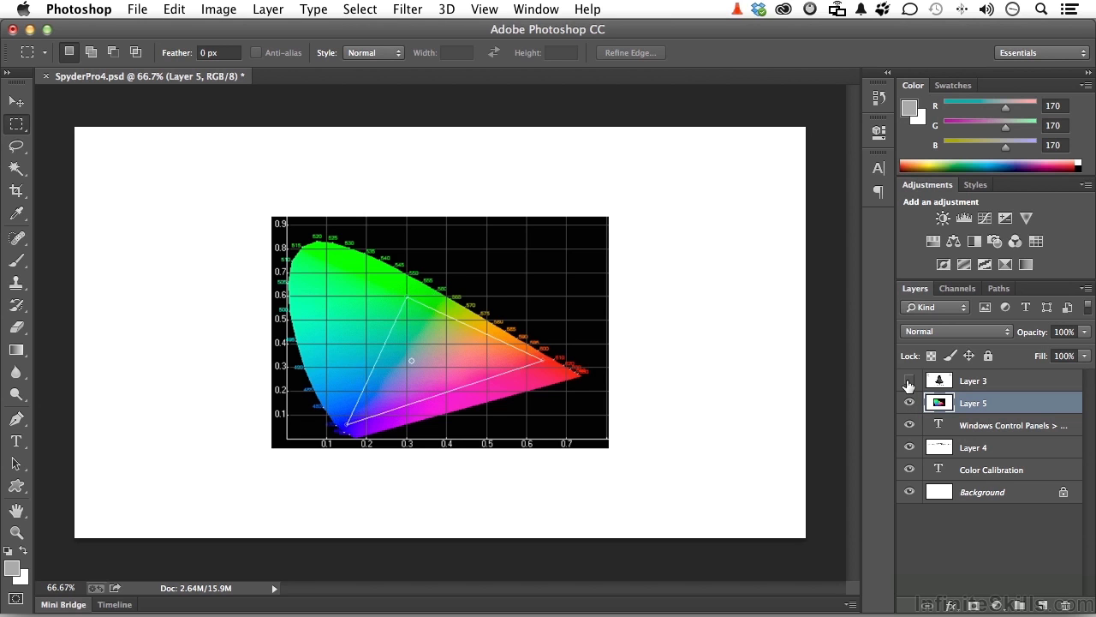
Show Layer 3's 'Color Adjusting Spyder' image, then switch to Safari at spyder.datacolor.com.
left_click(909, 381)
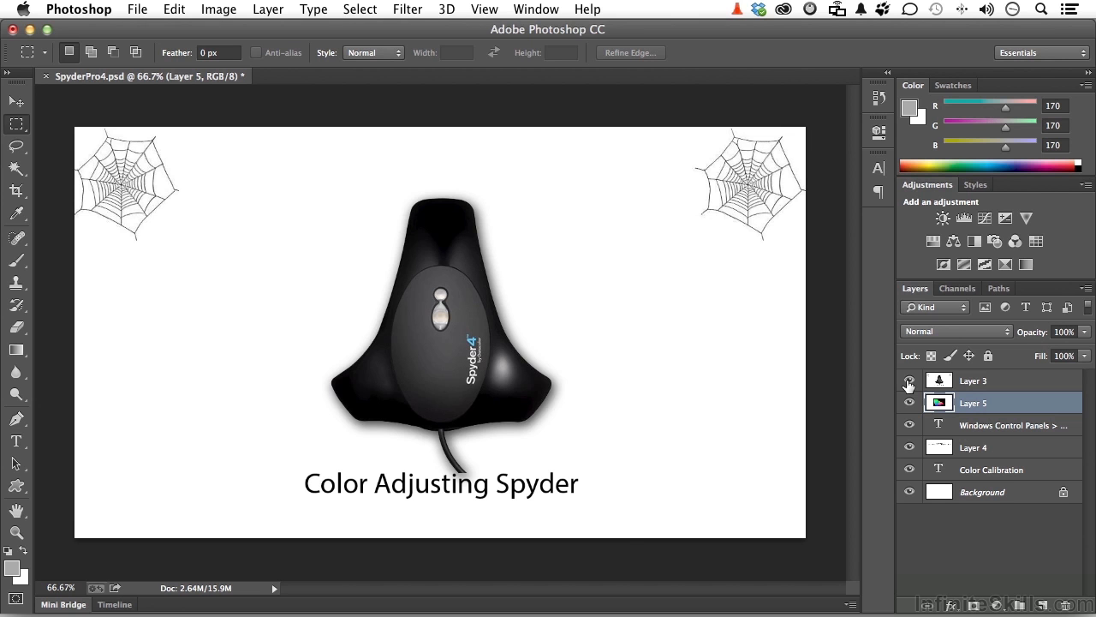
key("super+Tab")
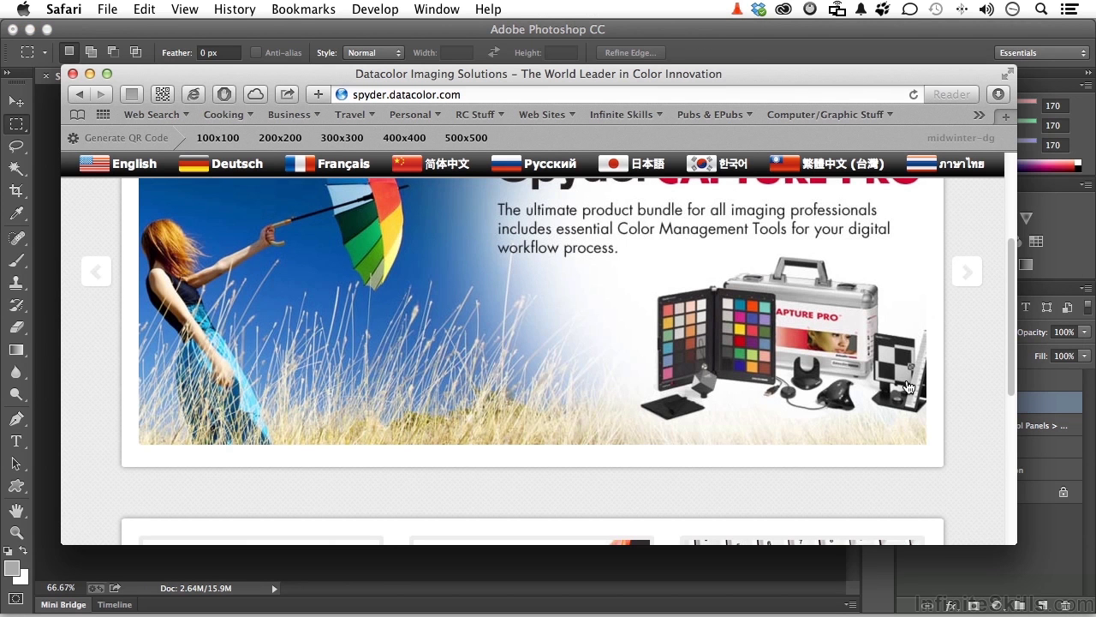
Browse down the spyder.datacolor.com page, then switch back to Photoshop.
scroll(863, 387, "down", 5)
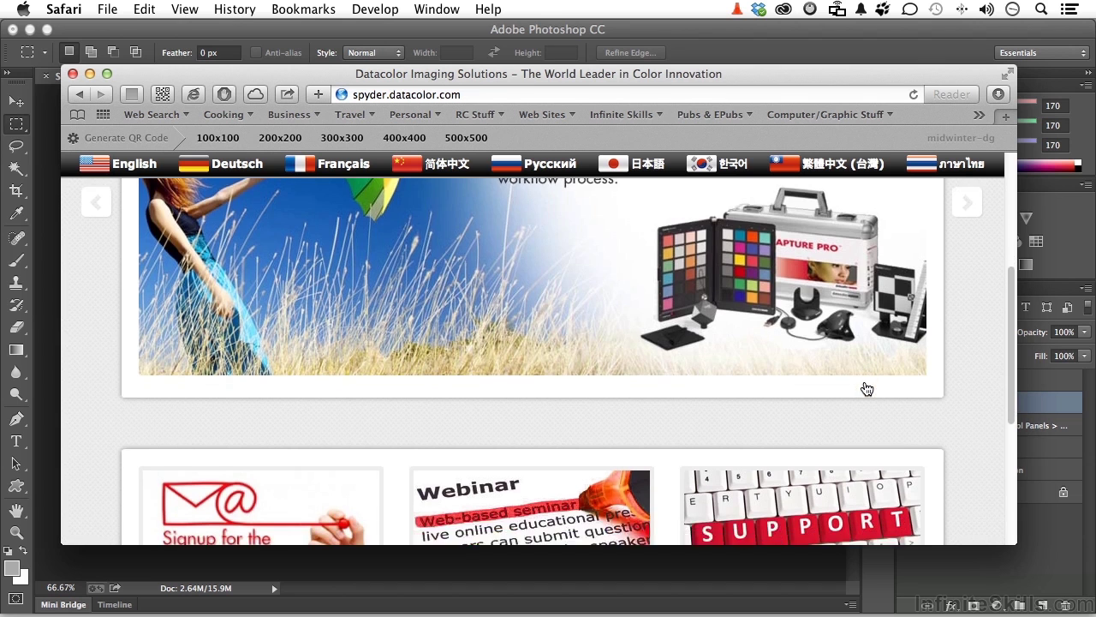
scroll(866, 388, "down", 5)
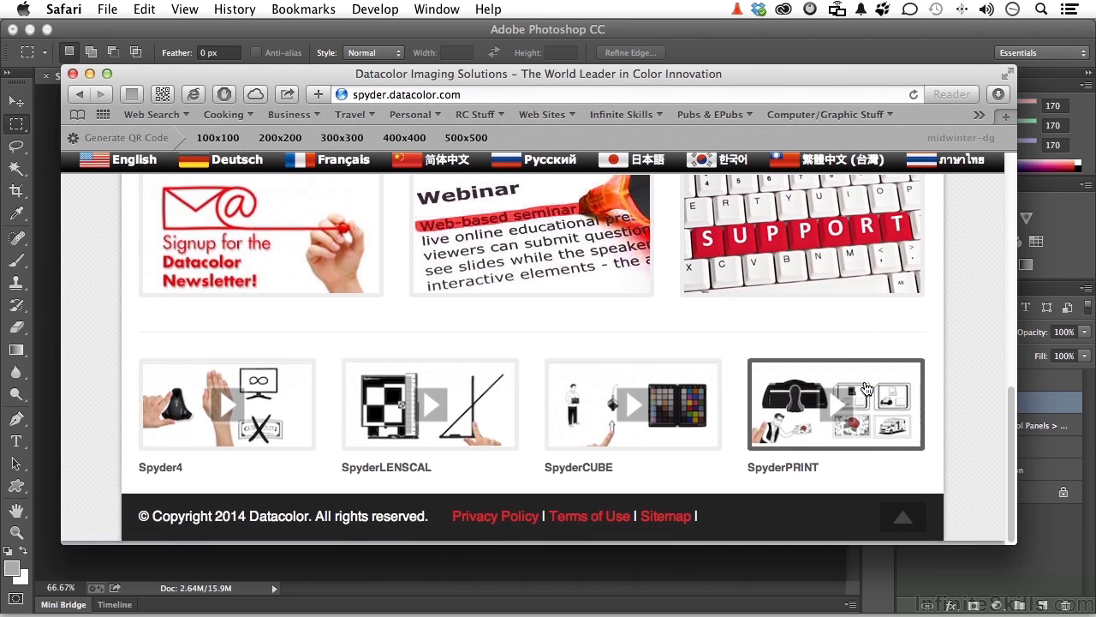
scroll(867, 388, "up", 10)
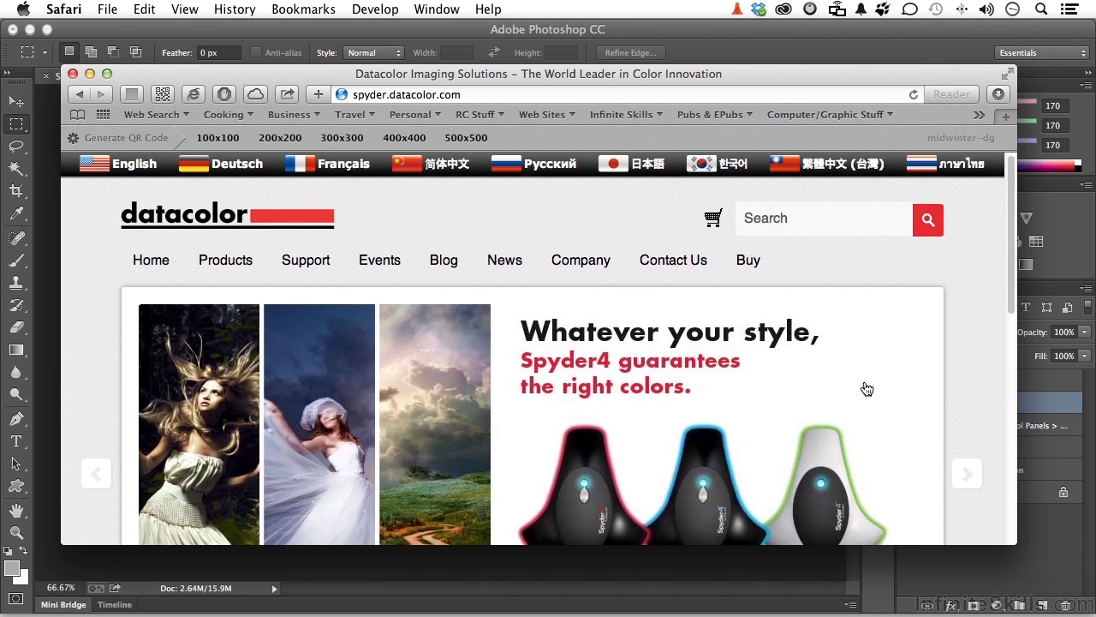
scroll(866, 390, "down", 1)
scroll(866, 389, "down", 2)
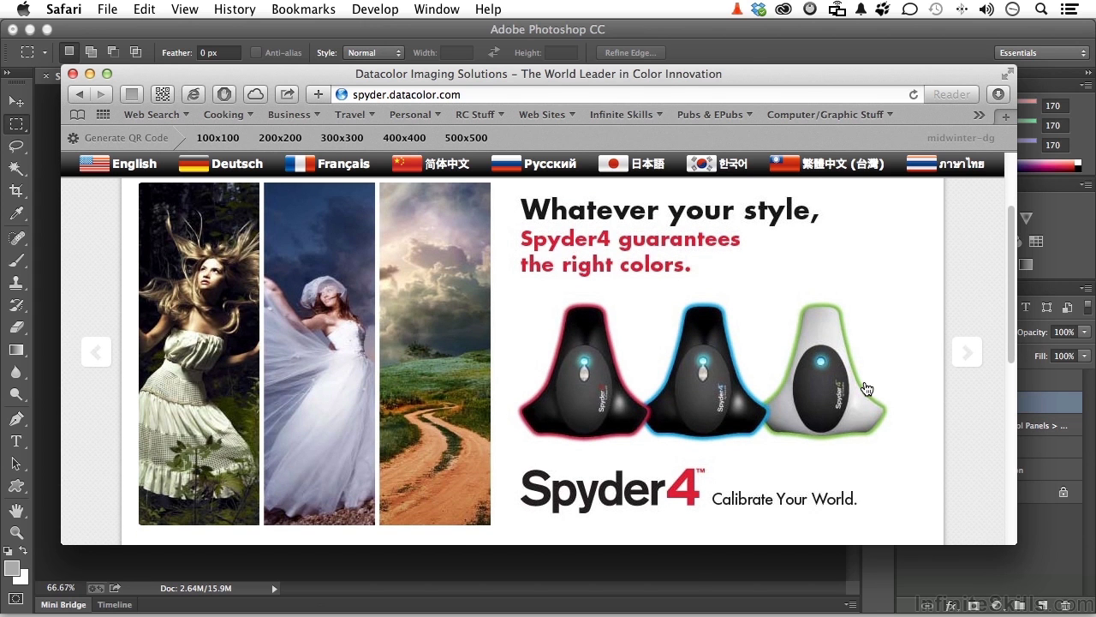
key("super+Tab")
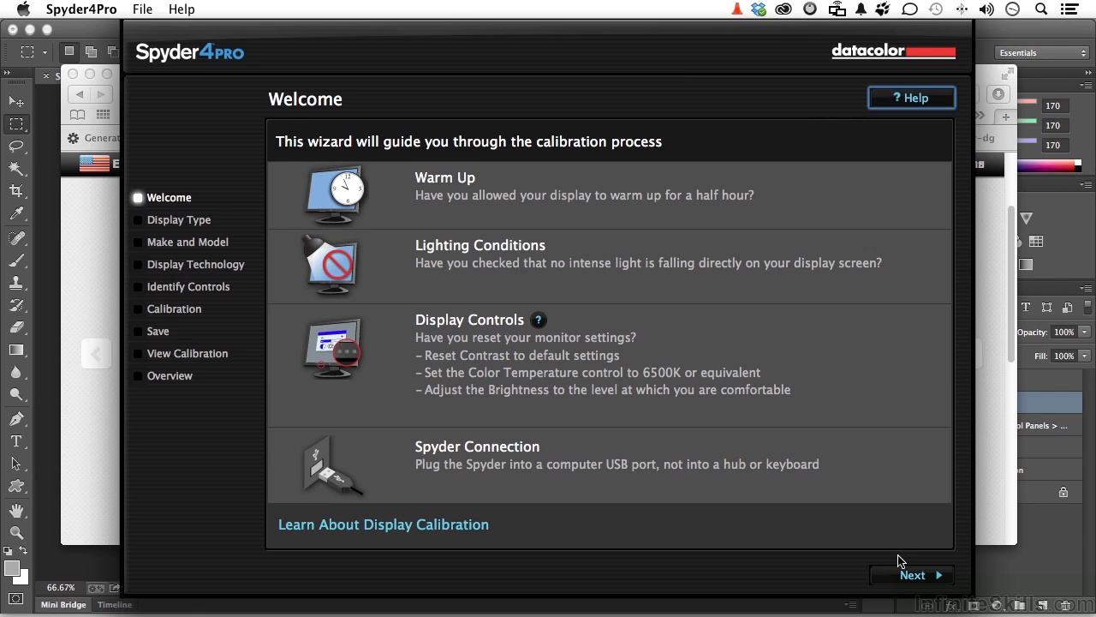
Keep LED Cinema Display-1 as the display to calibrate and choose LCD as its type.
left_click(913, 578)
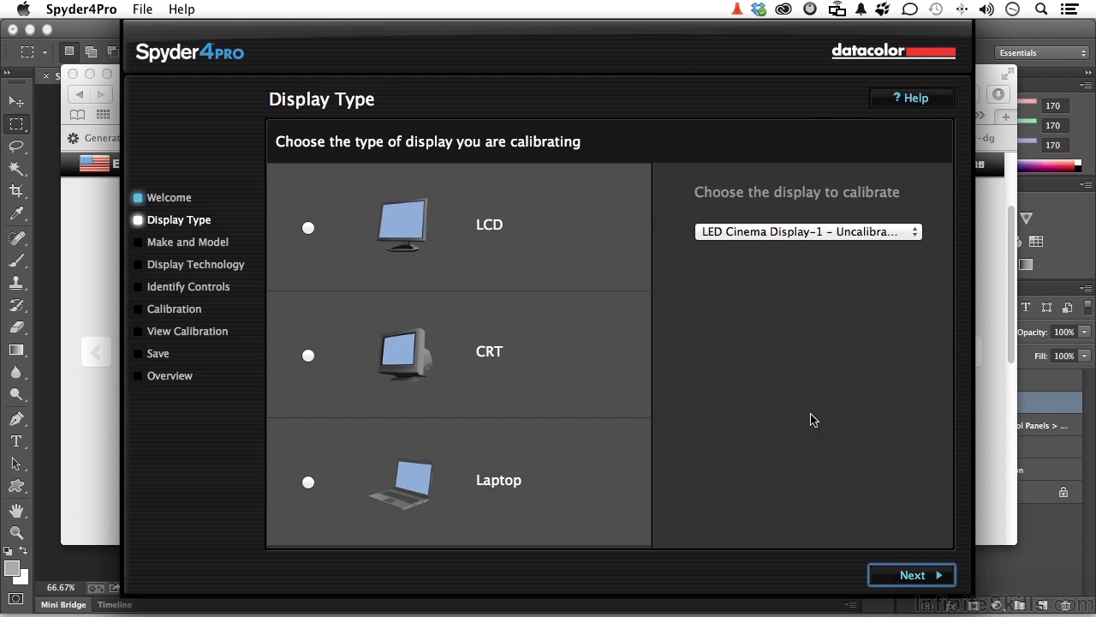
left_click(710, 235)
left_click(710, 231)
left_click(310, 230)
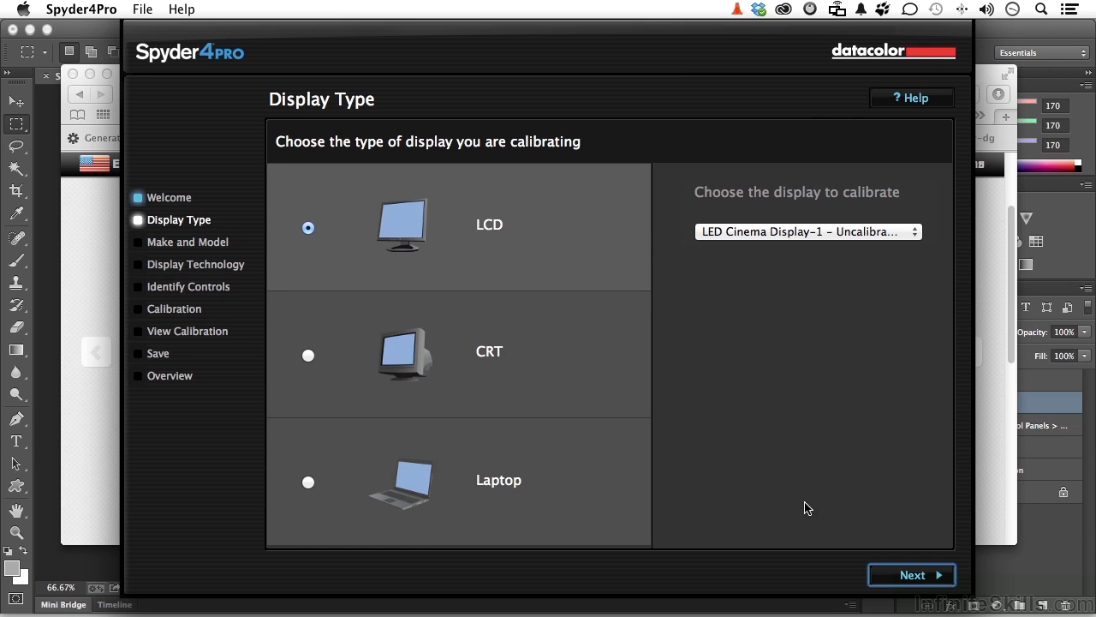
On the calibration targets page, keep Gamma 2.2 and the 6500K white point.
left_click(900, 581)
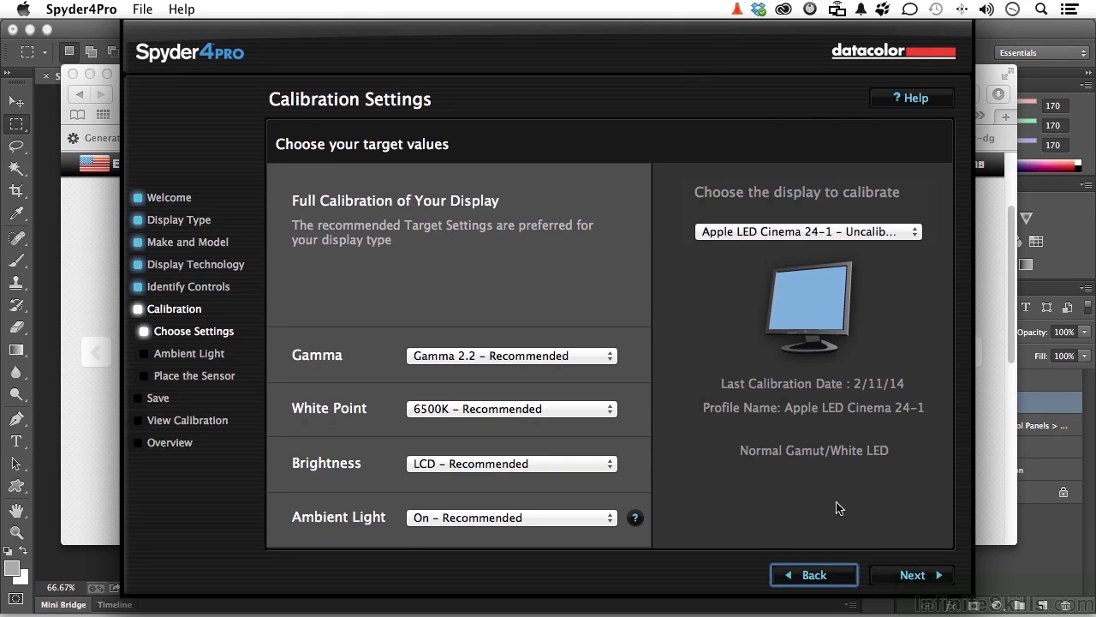
left_click(567, 356)
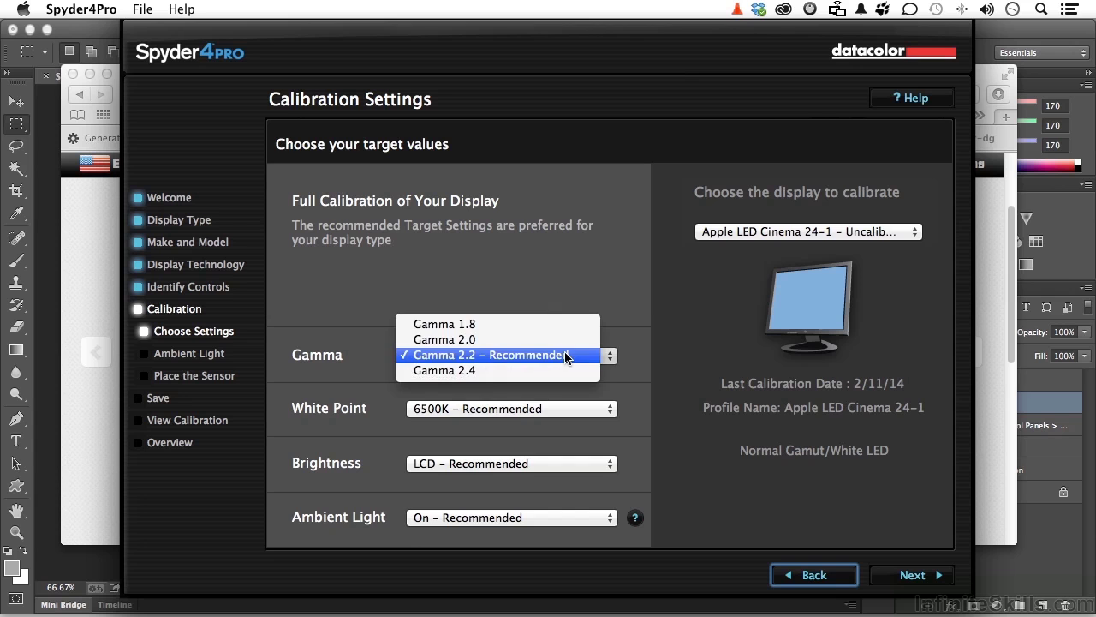
left_click(565, 357)
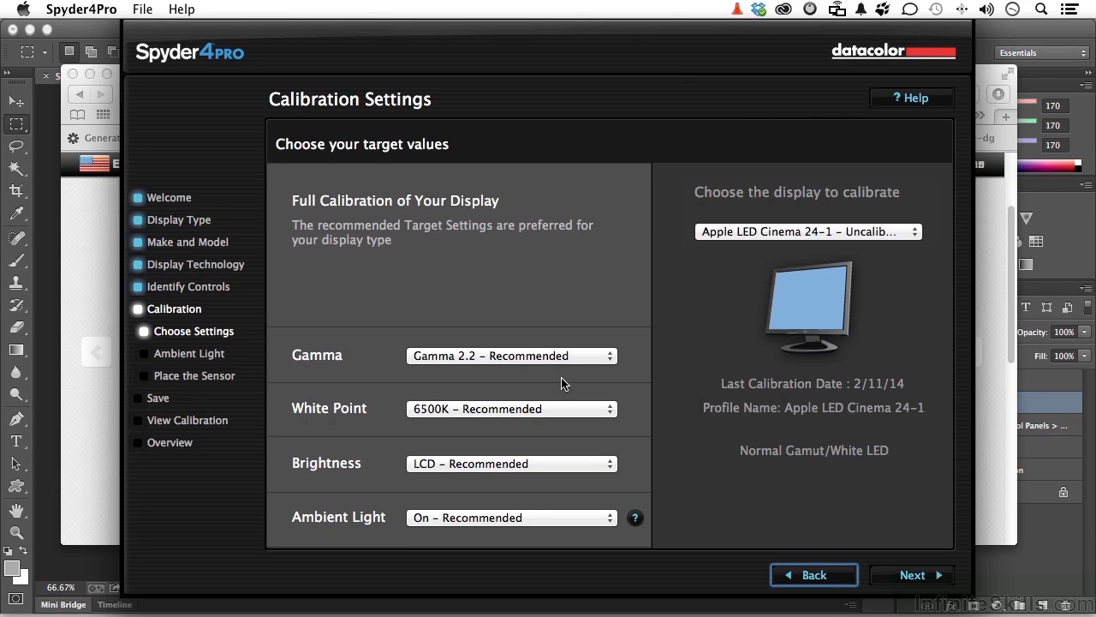
left_click(556, 410)
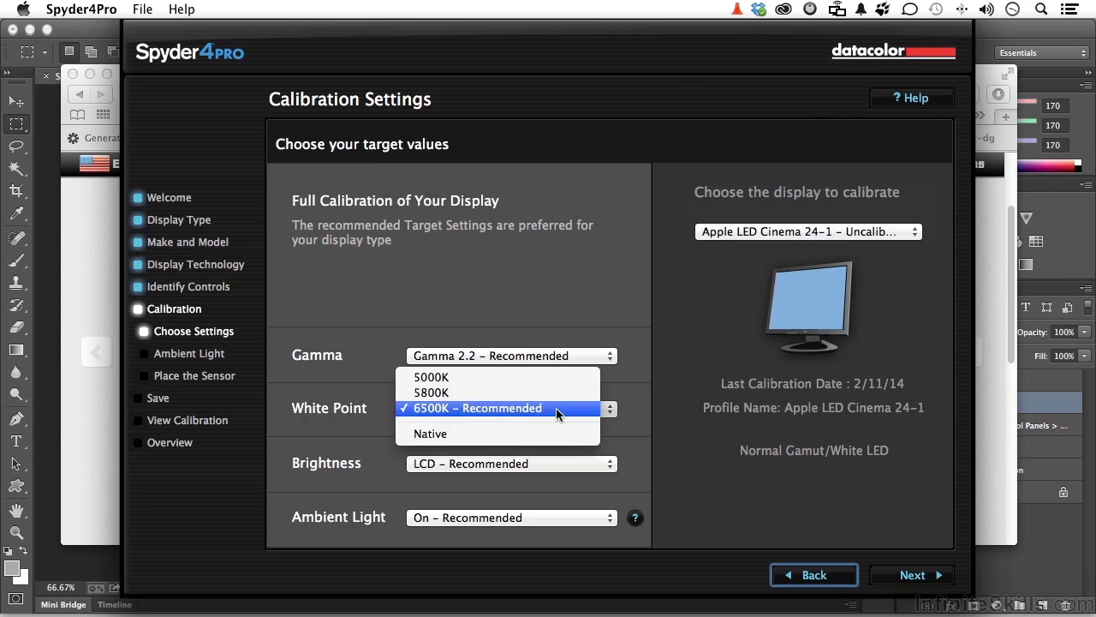
left_click(556, 408)
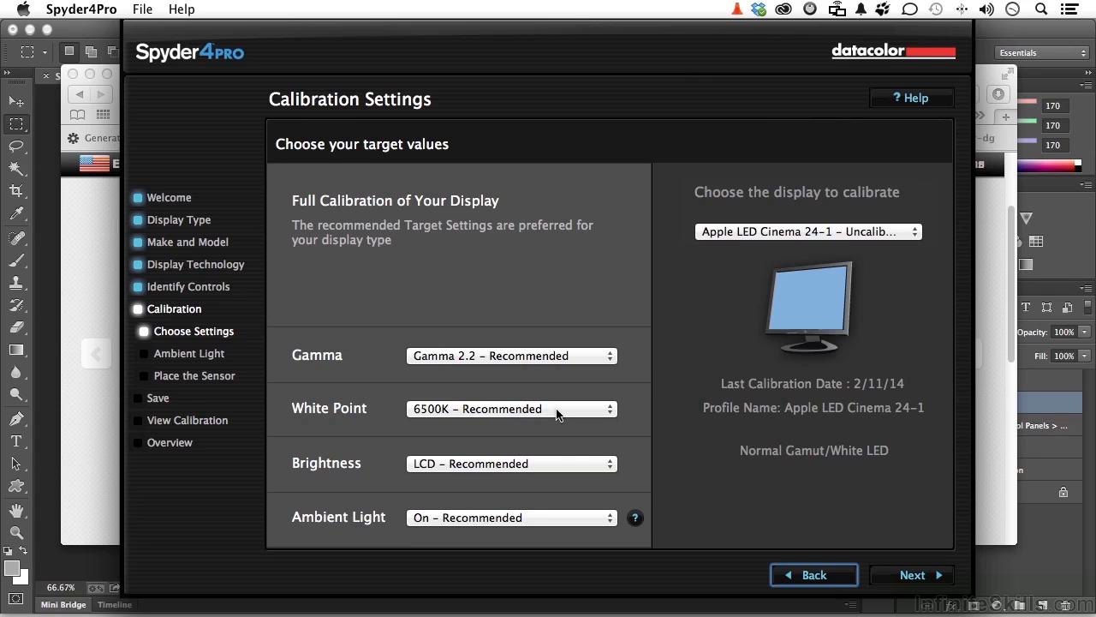
left_click(557, 414)
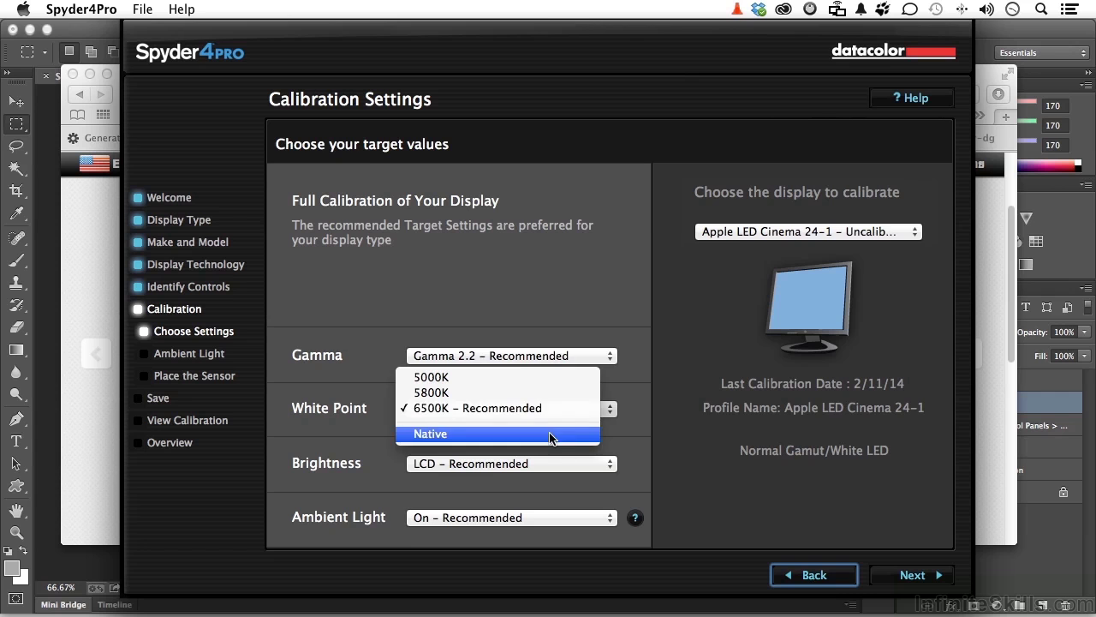
left_click(547, 408)
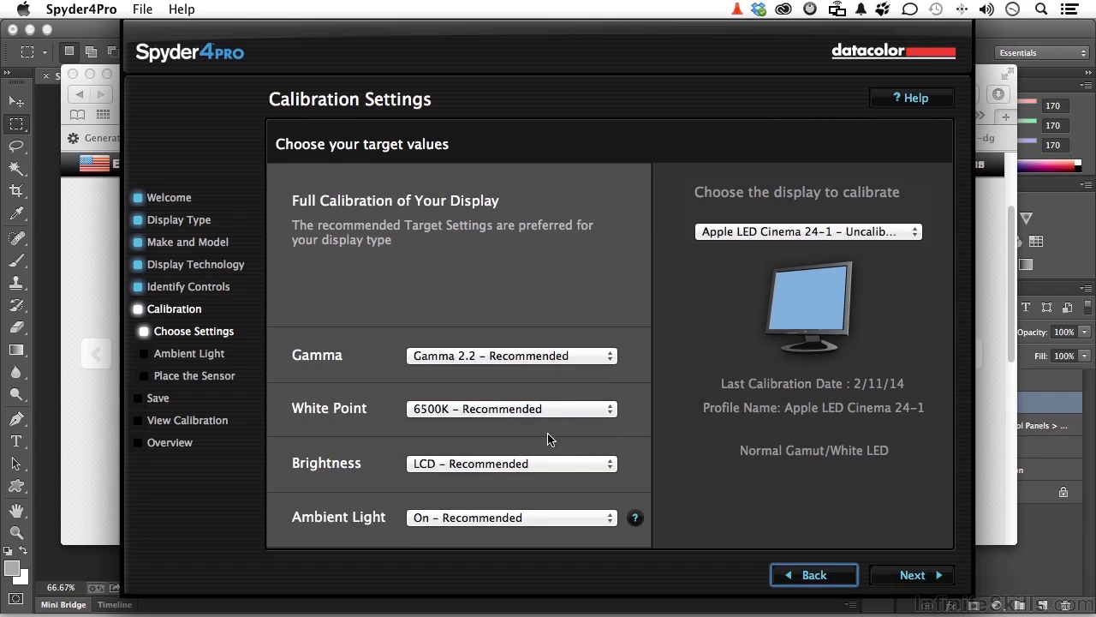
Keep the recommended LCD brightness and ambient light measurement On, then continue.
left_click(547, 470)
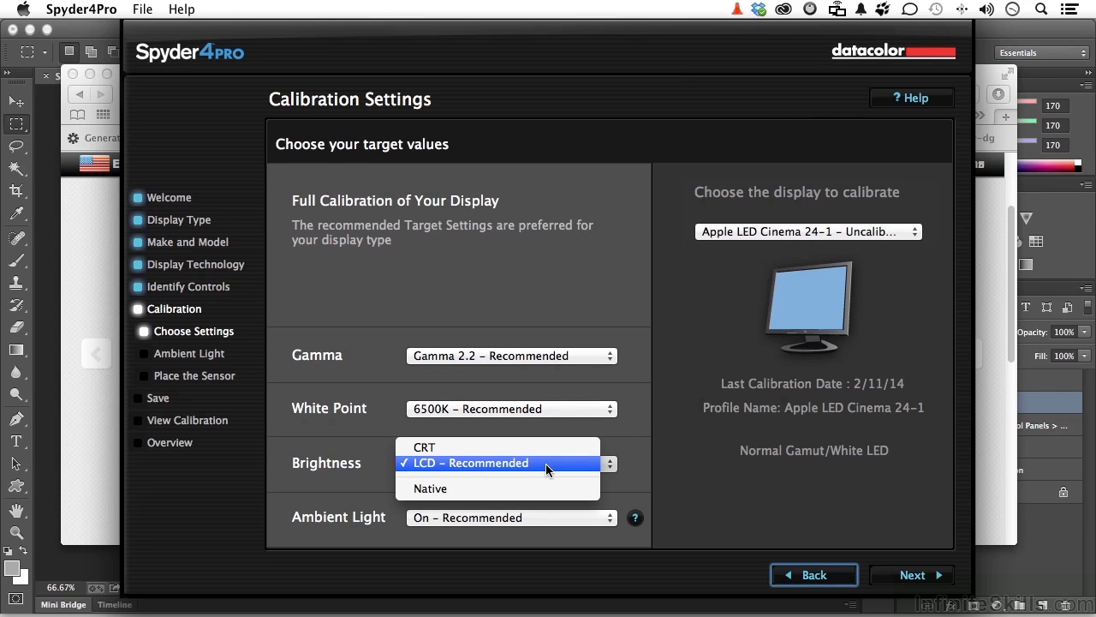
left_click(546, 463)
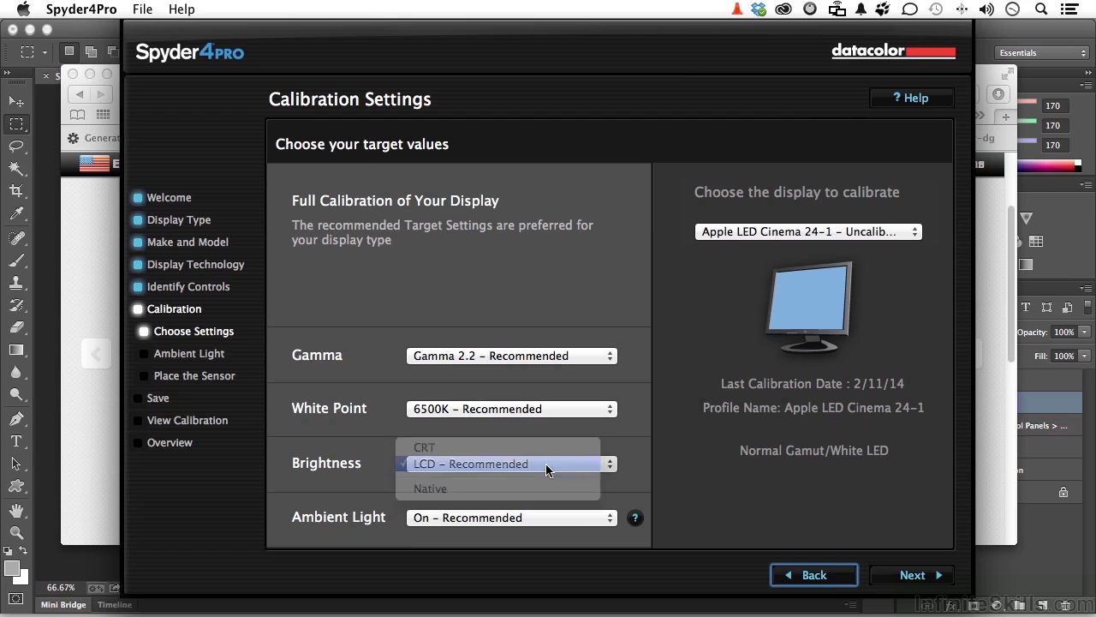
left_click(536, 519)
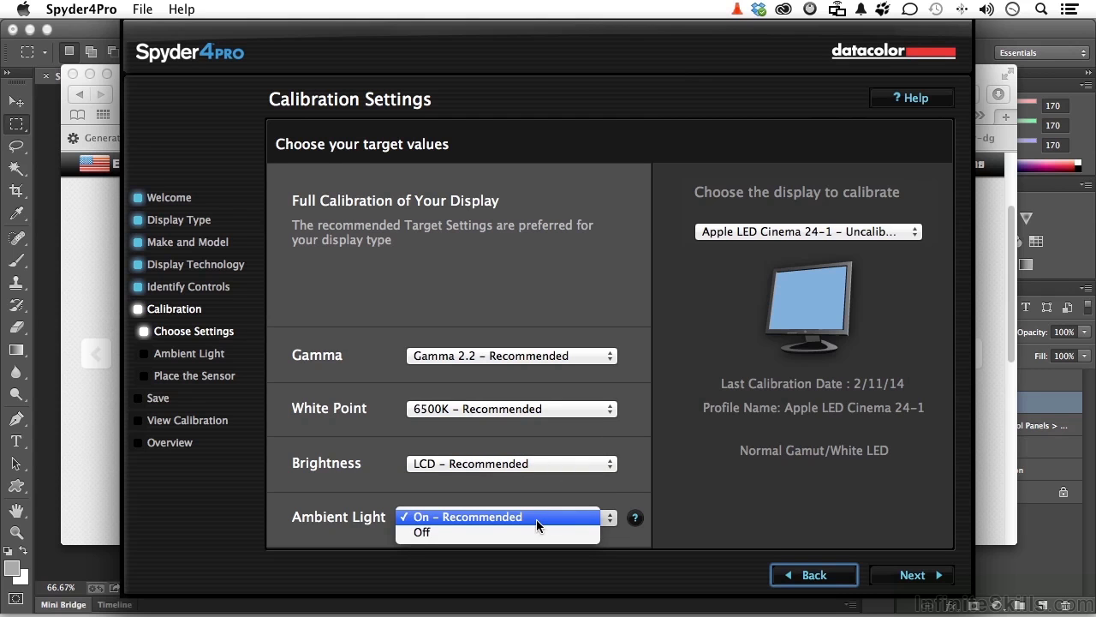
left_click(536, 519)
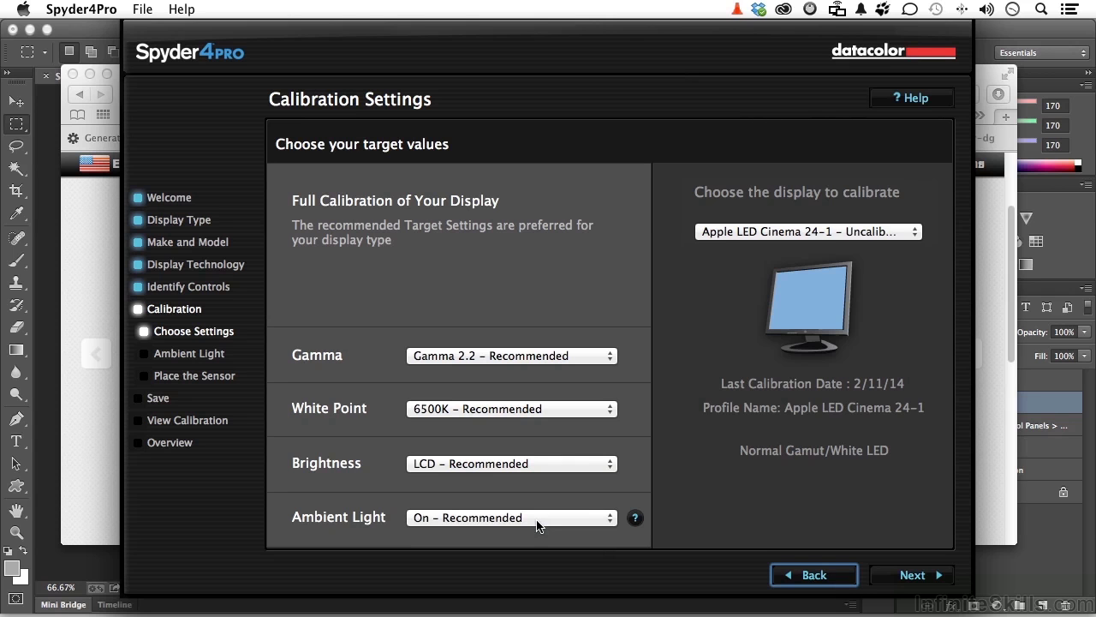
left_click(924, 575)
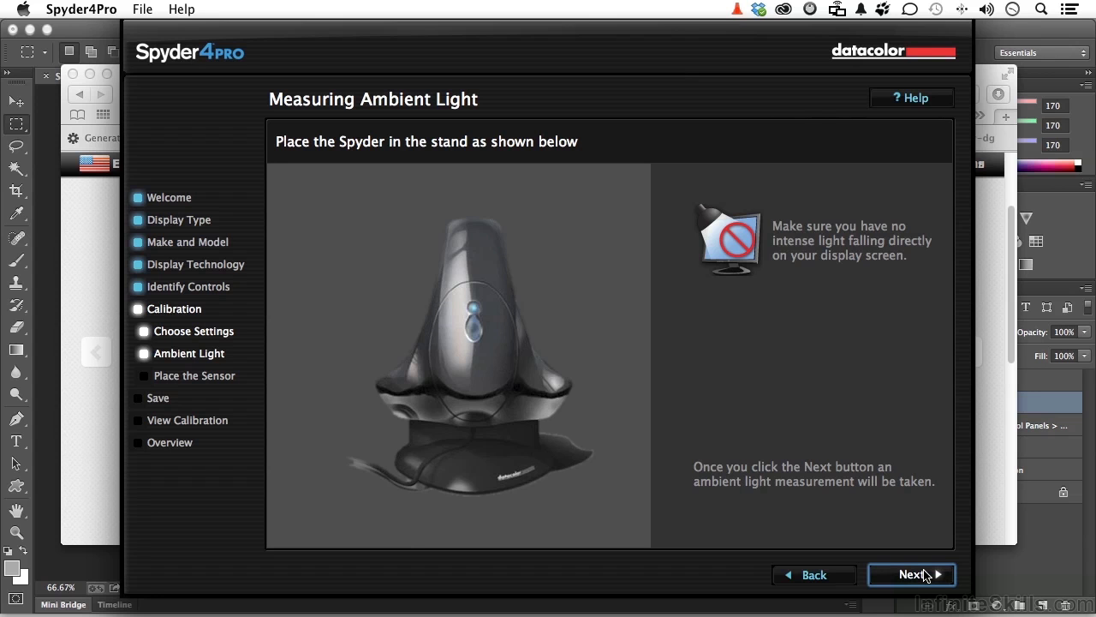
Measure ambient light (Very High), accept the suggested settings, and reach sensor placement.
left_click(924, 574)
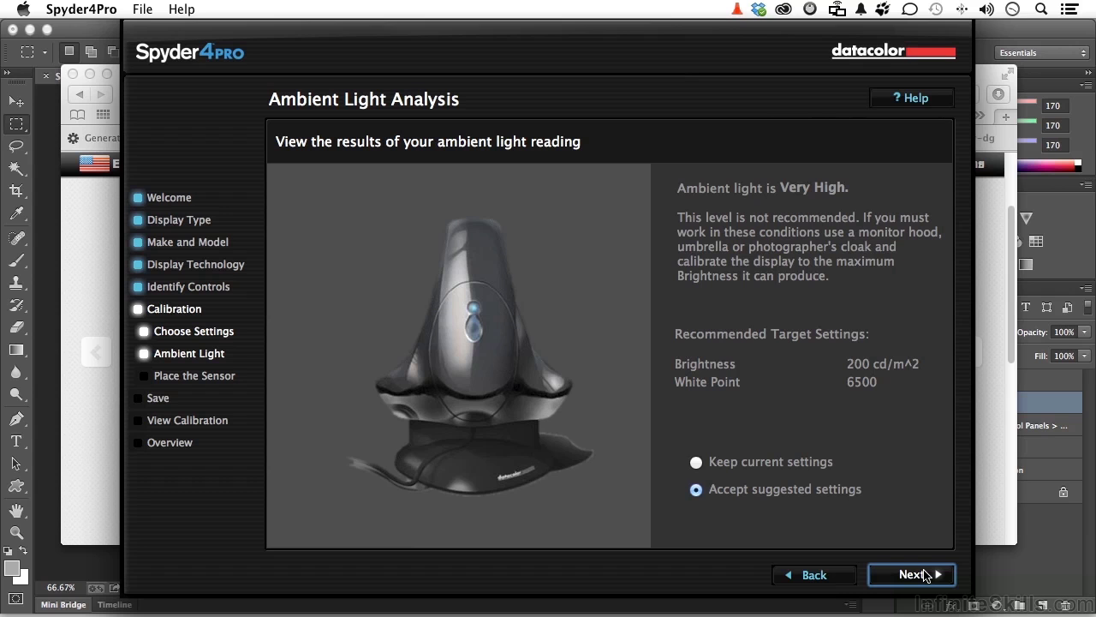
left_click(924, 574)
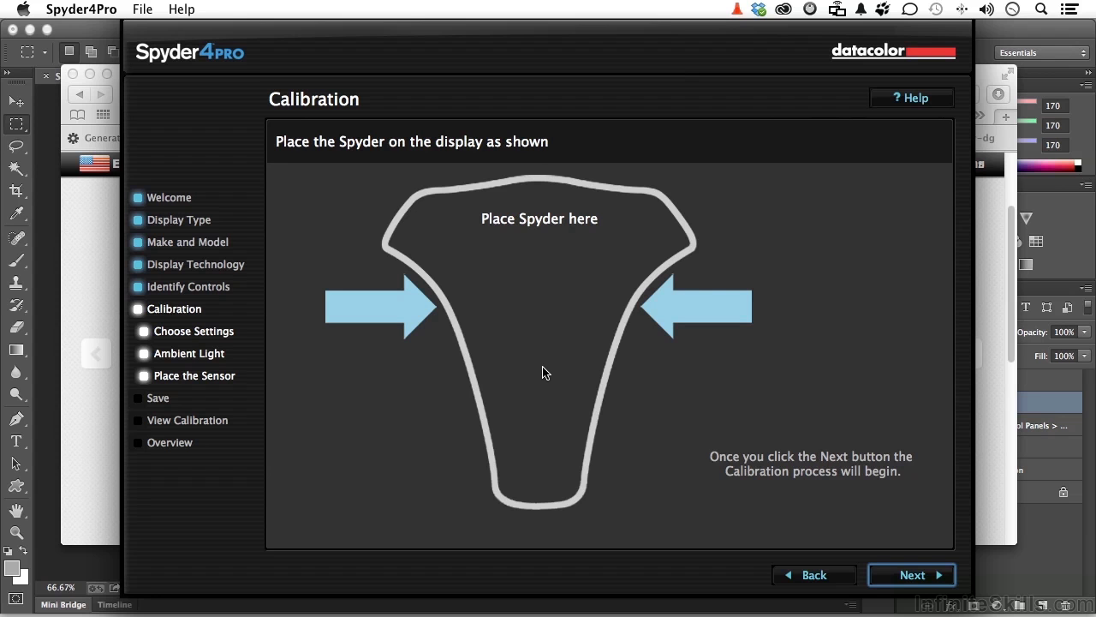
left_click(1062, 563)
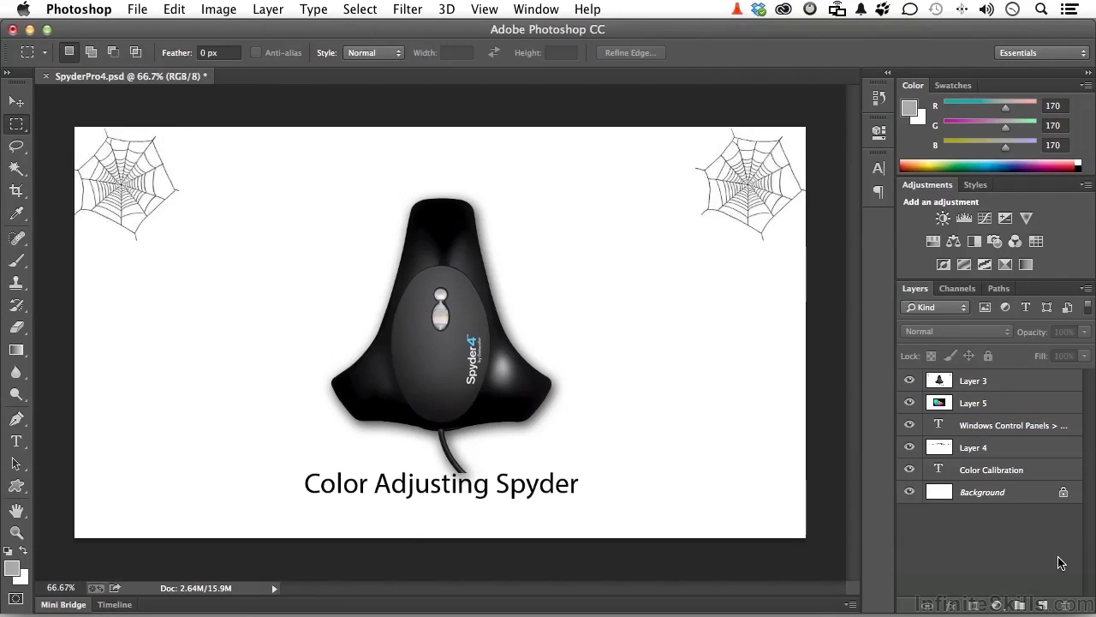